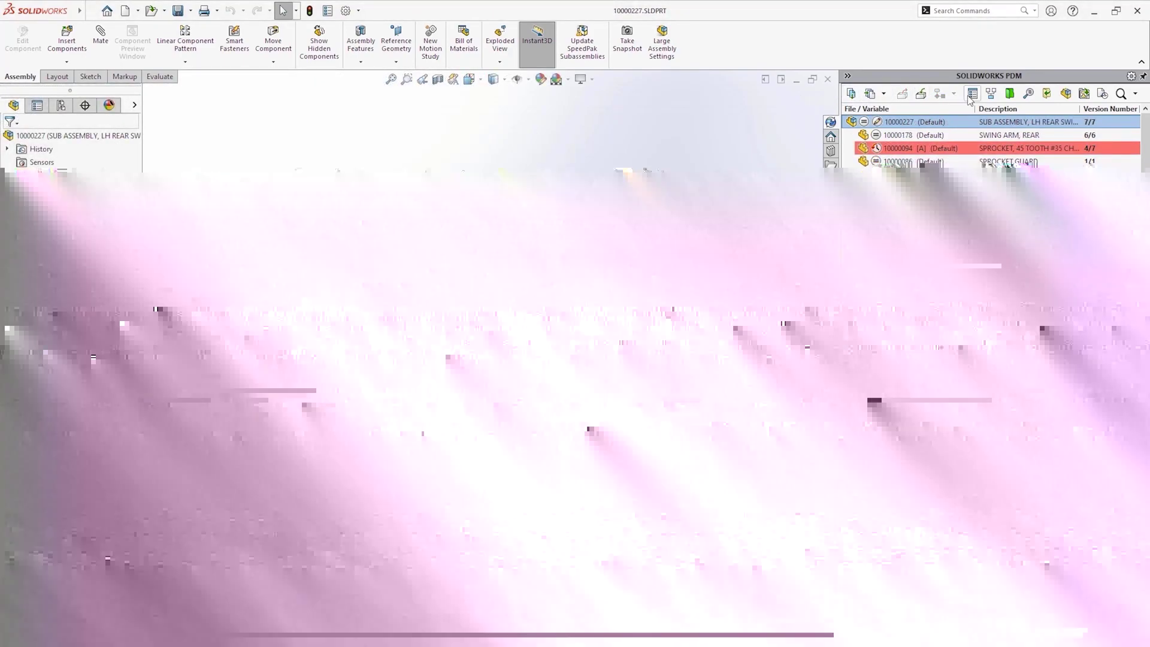
# Fill the swing arm assembly data card with Doc Number 10000227 and a vault-user product manager
pyautogui.click(971, 95)
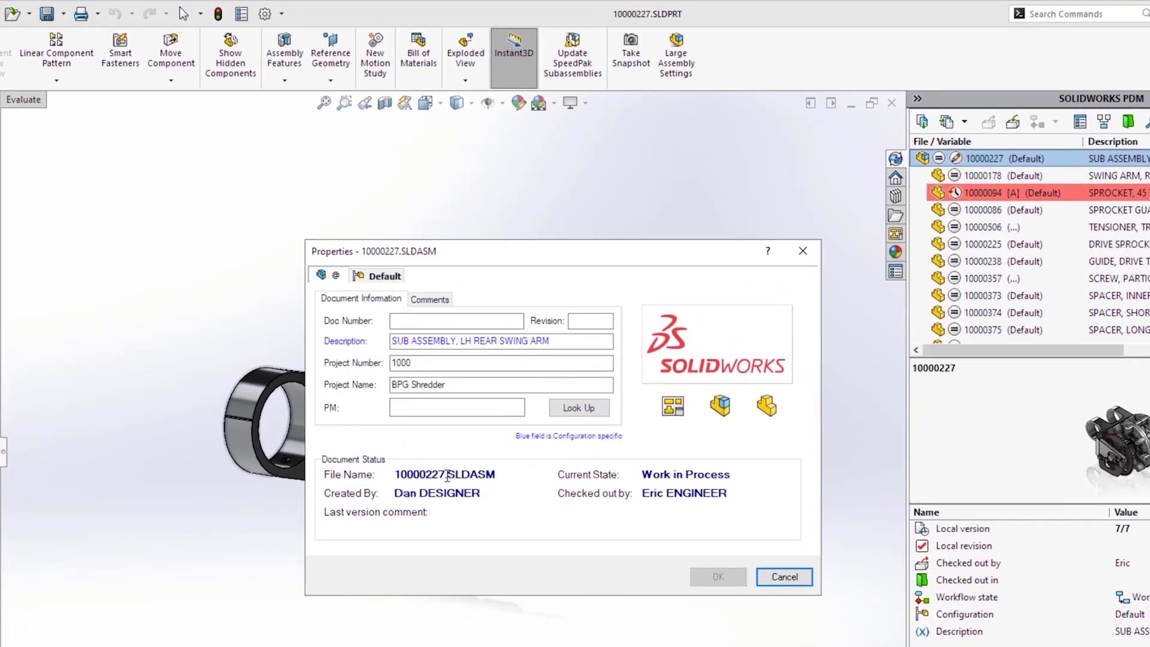
pyautogui.moveTo(447, 477); pyautogui.dragTo(403, 472)
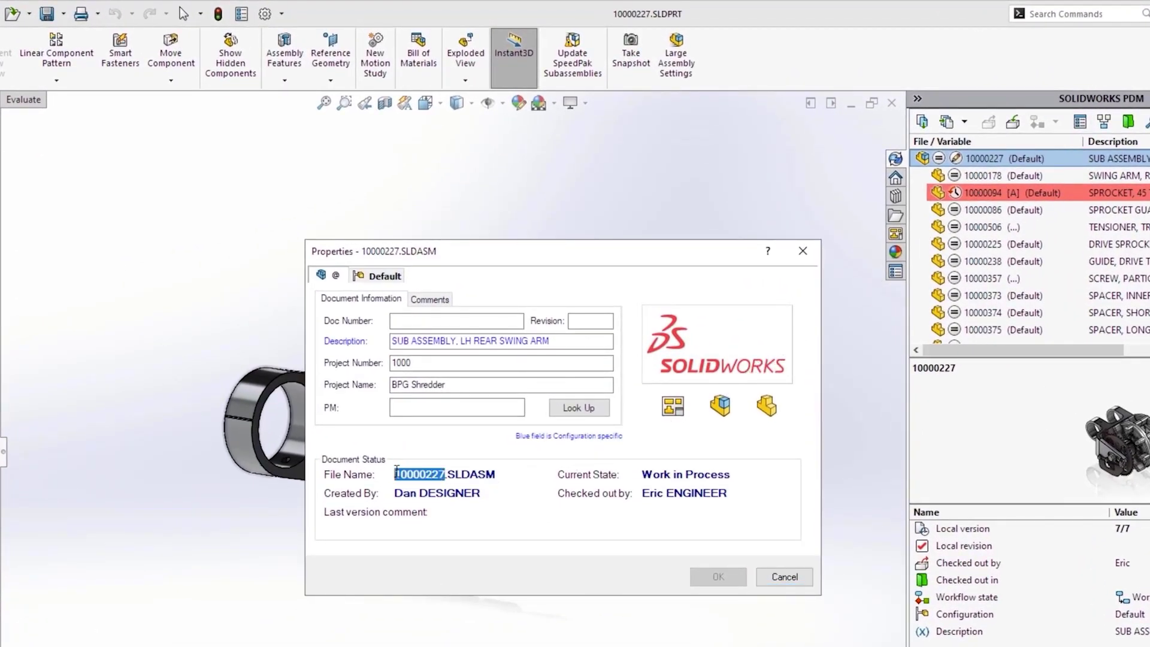
pyautogui.click(497, 321)
pyautogui.write('10000227')
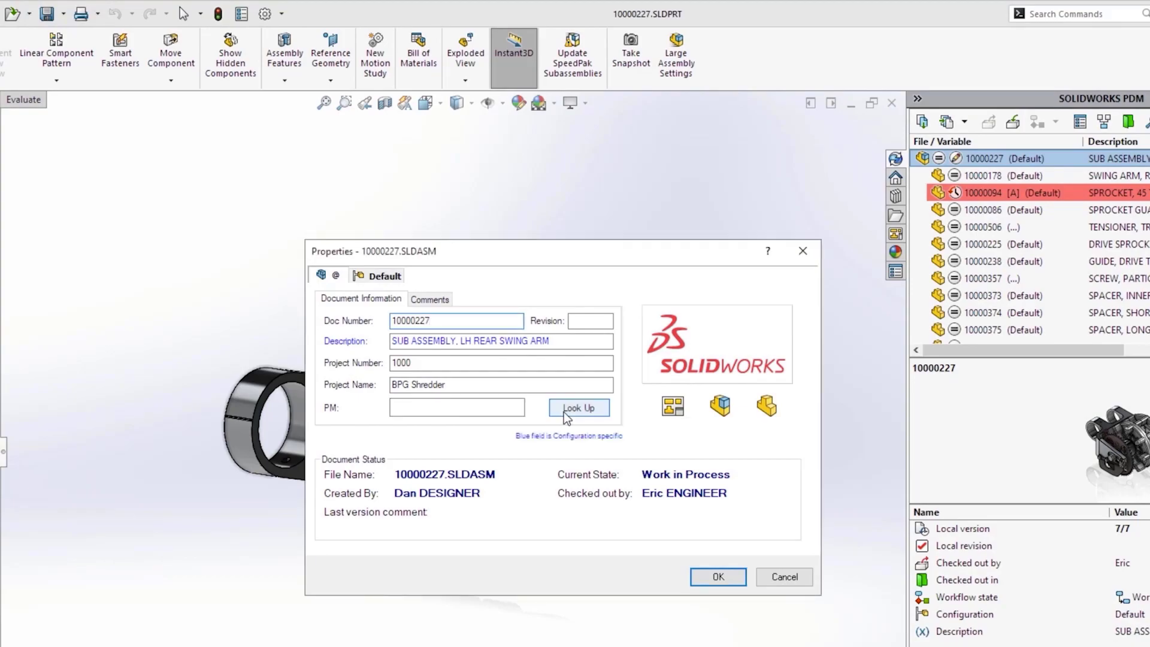
pyautogui.click(563, 412)
pyautogui.write('pete')
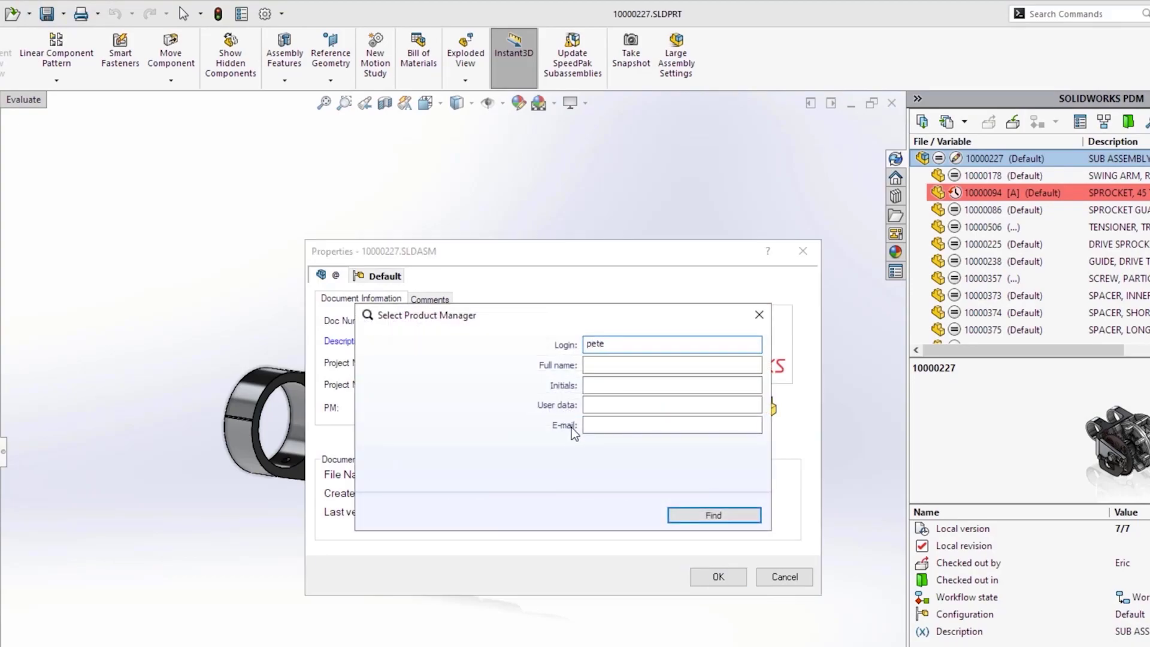
pyautogui.click(669, 513)
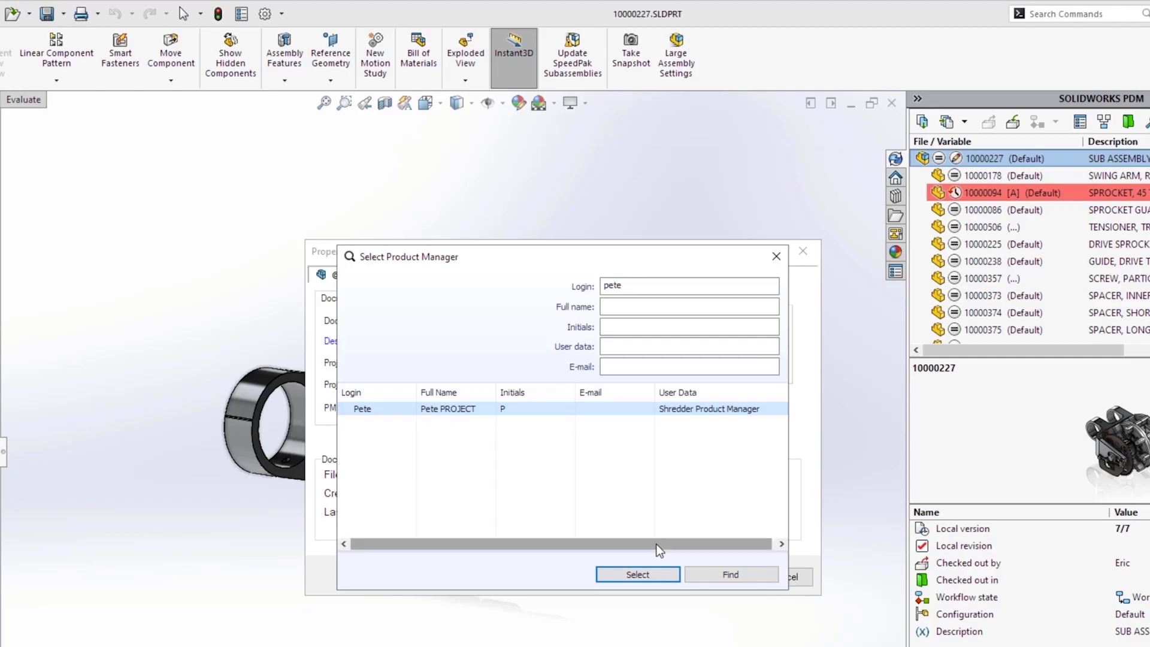
pyautogui.click(646, 575)
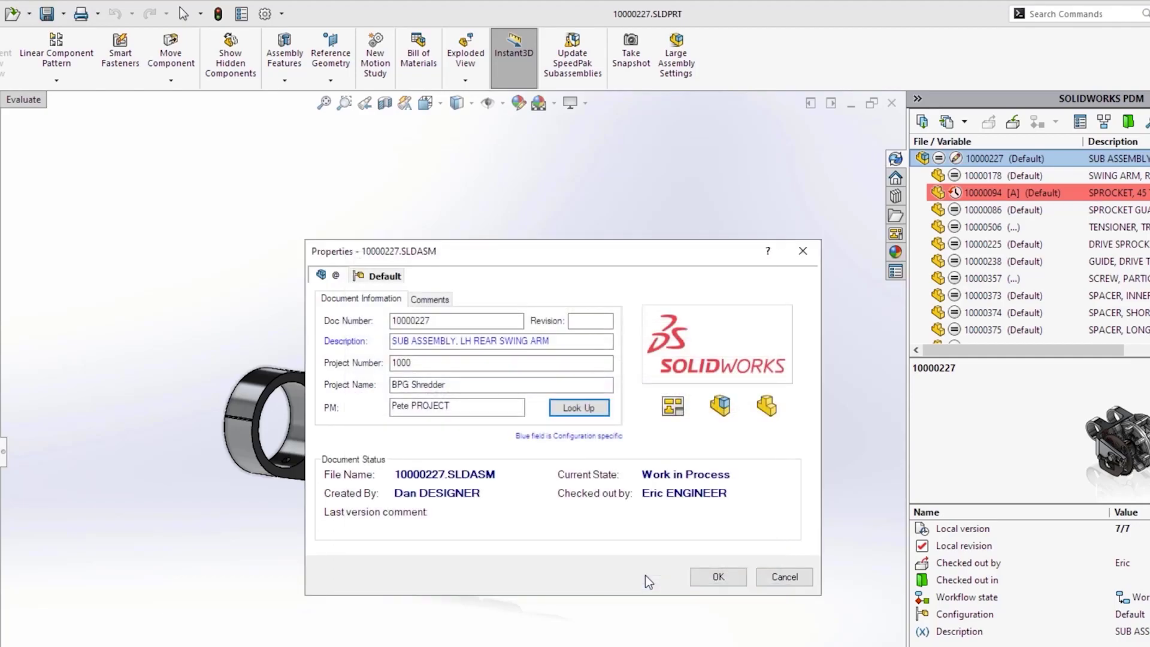
# Save the data card and review the sprocket part's version history
pyautogui.click(693, 577)
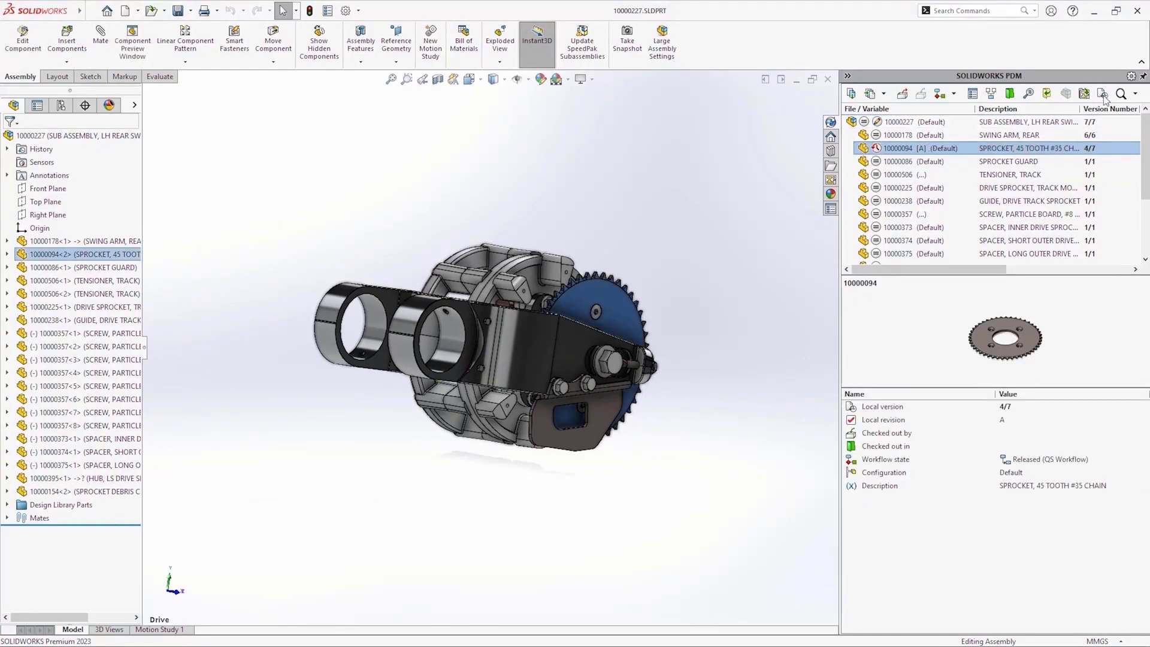
pyautogui.click(1103, 94)
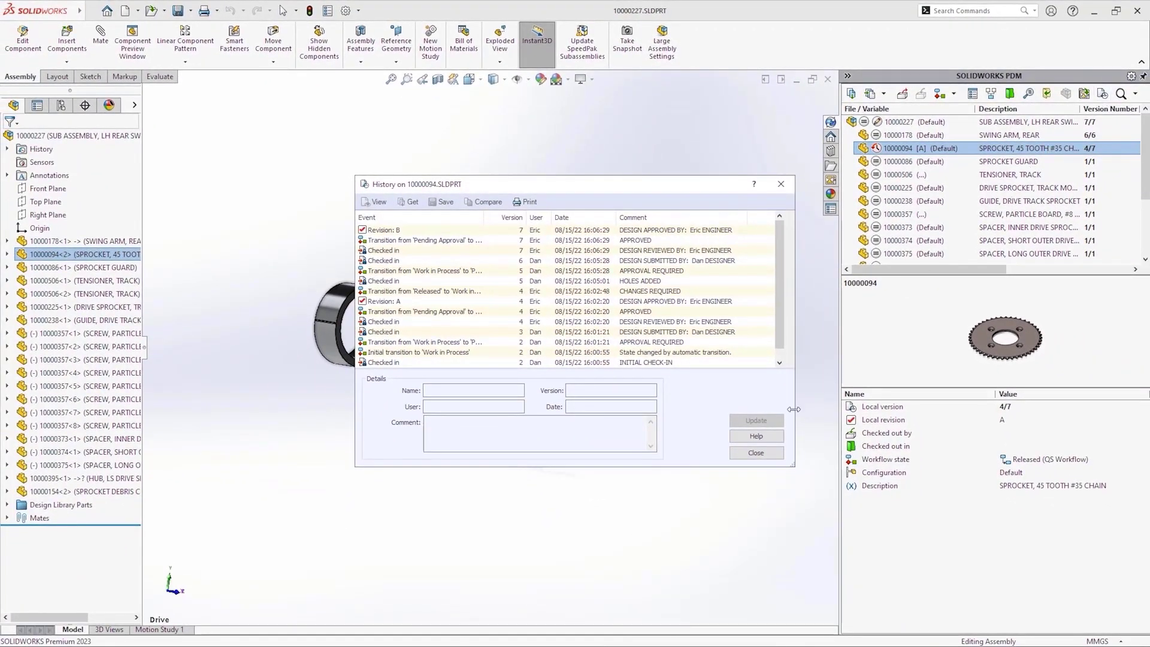
pyautogui.click(755, 451)
# Get version 7 (Revision B) of the sprocket into the assembly
pyautogui.rightClick(868, 149)
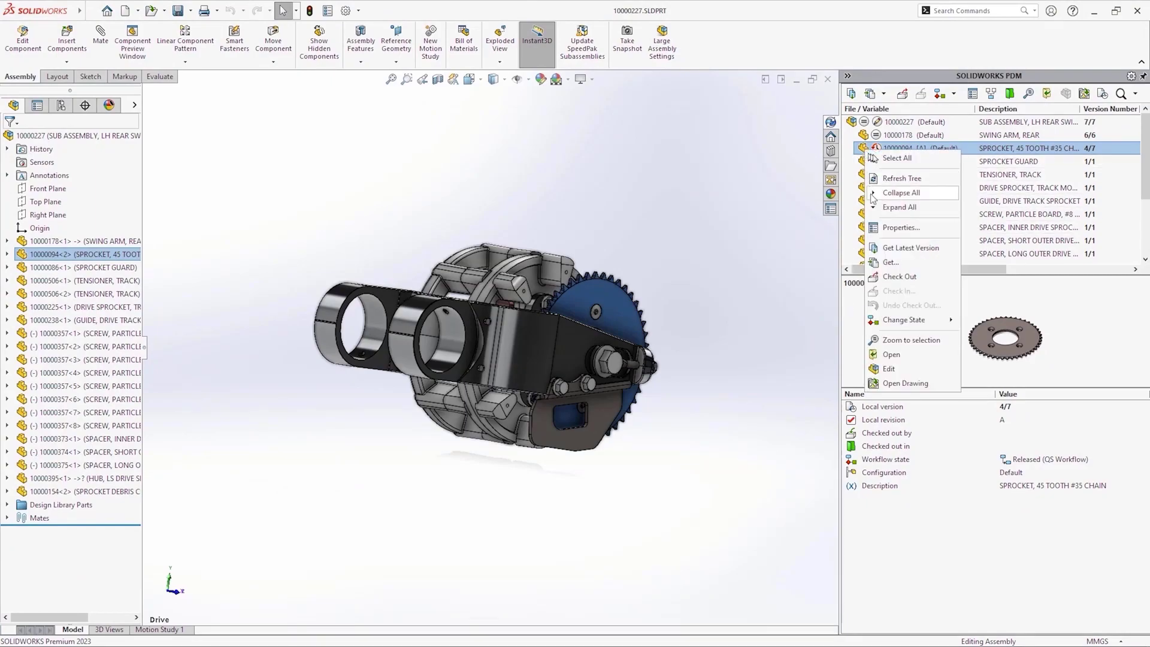
pyautogui.click(890, 262)
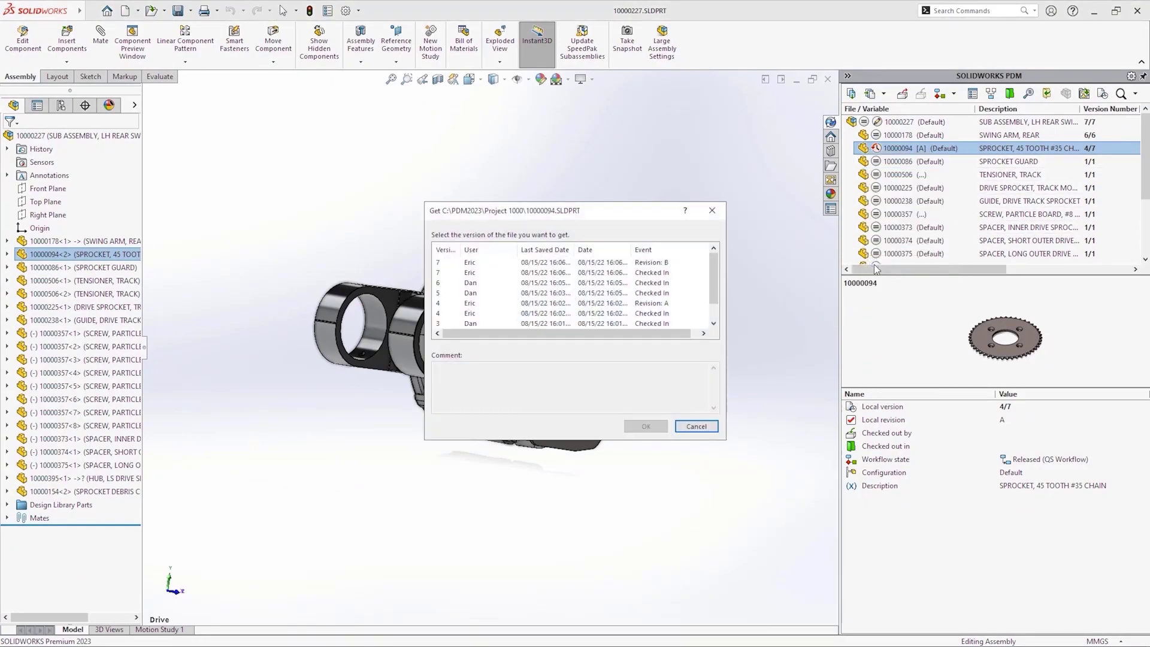
pyautogui.click(693, 263)
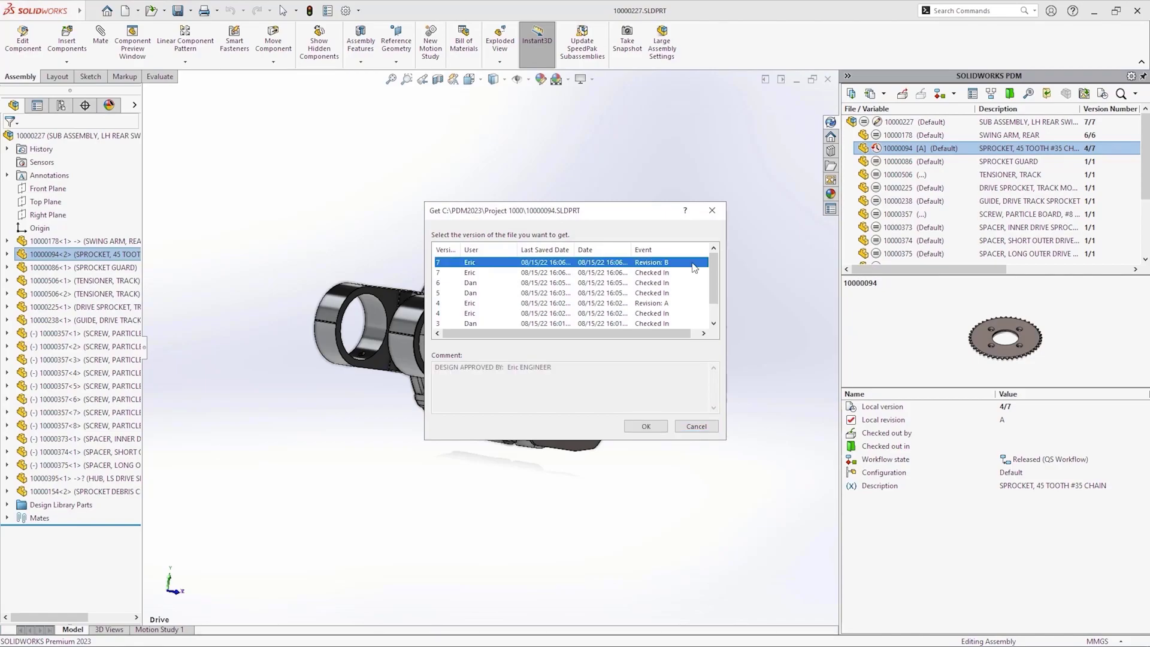
pyautogui.click(656, 426)
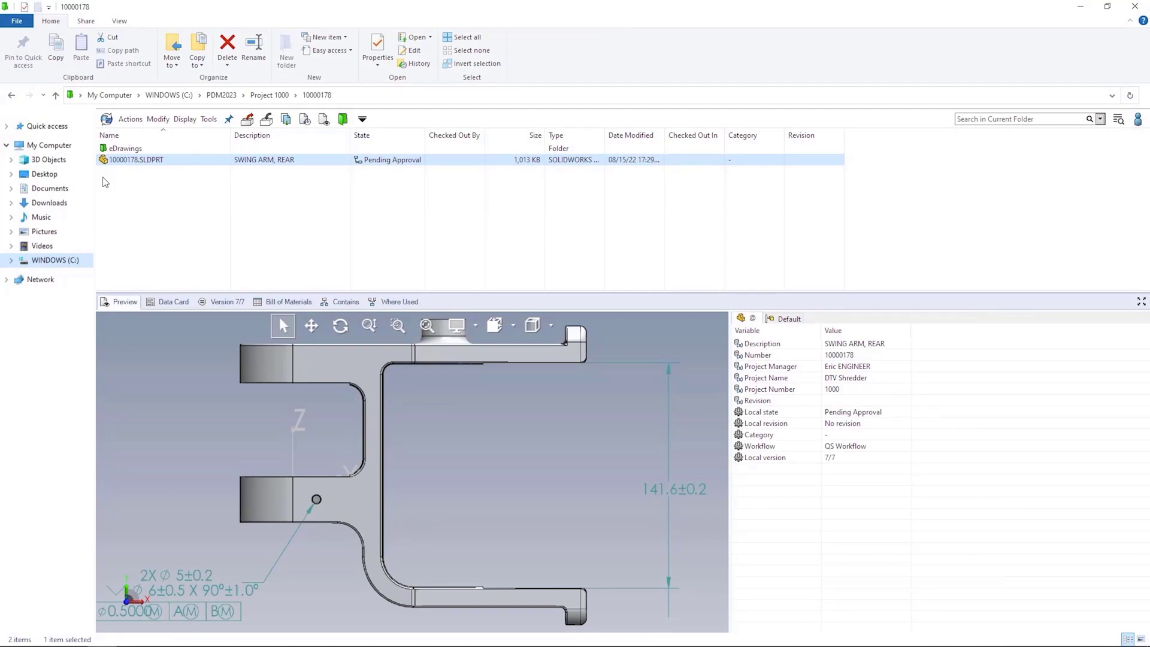
# Run the Create STEP 242 task on 10000178.SLDPRT
pyautogui.rightClick(103, 160)
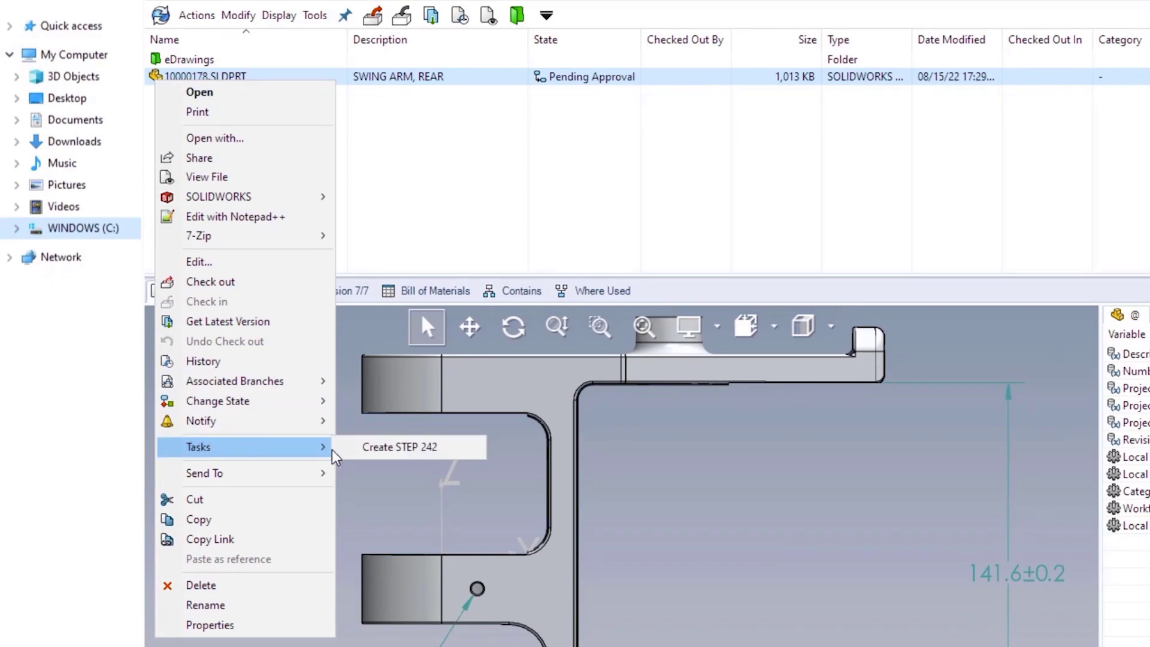
pyautogui.moveTo(198, 447)
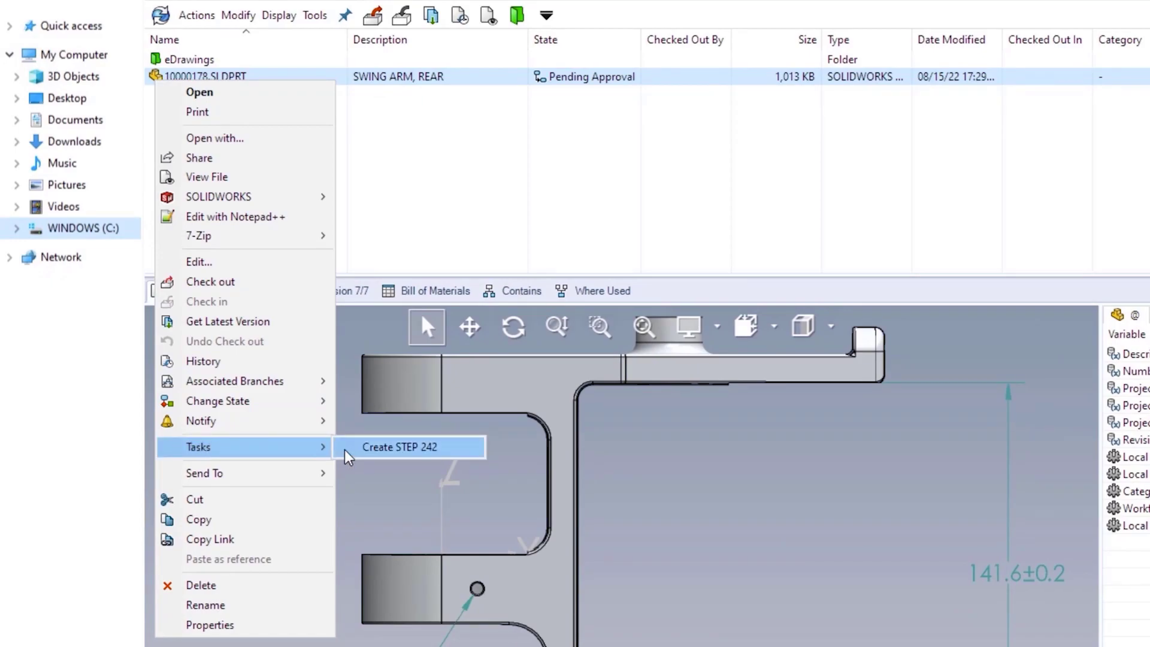
pyautogui.click(349, 457)
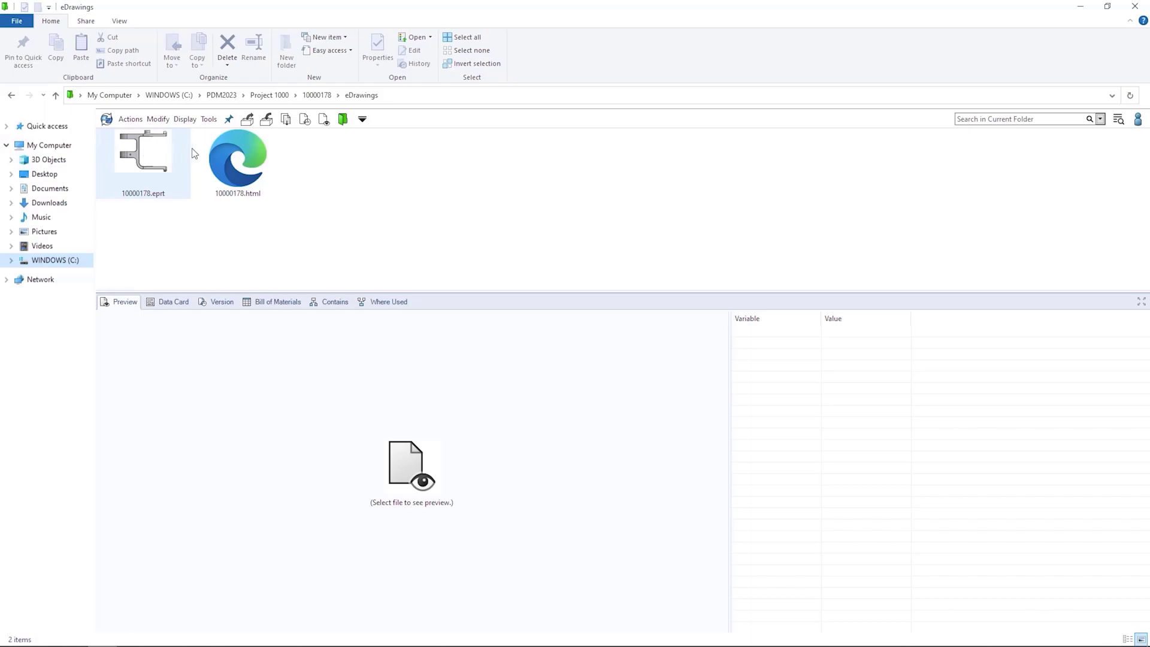
# Preview 10000178.html and show the swing arm in Isometric view
pyautogui.click(218, 163)
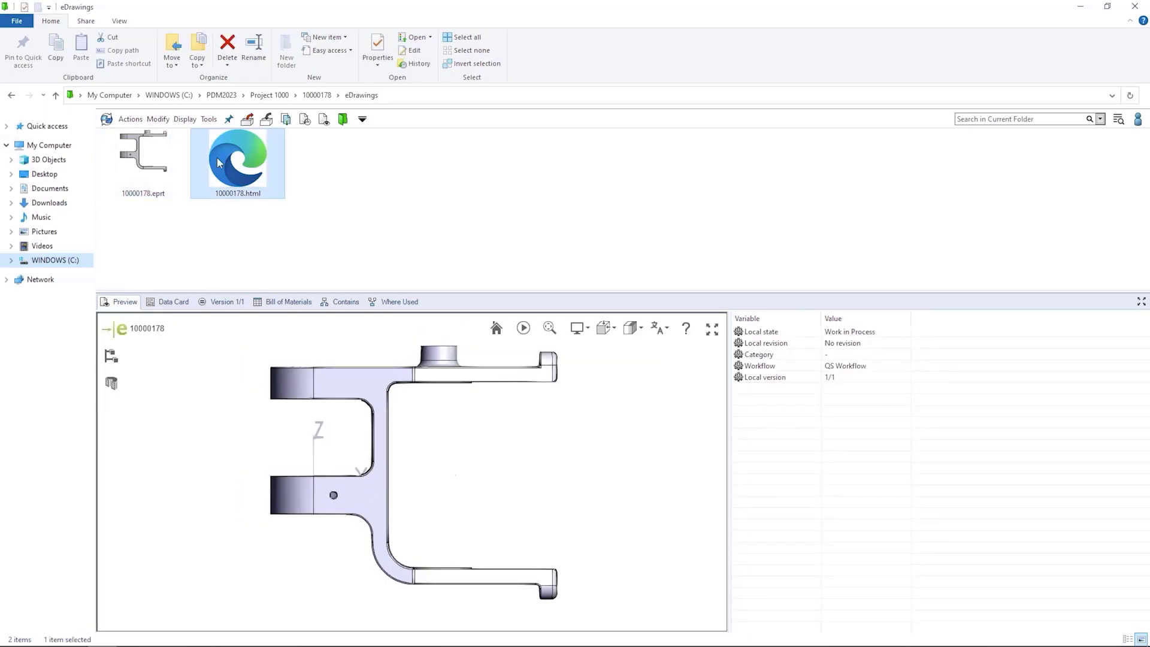
pyautogui.click(600, 334)
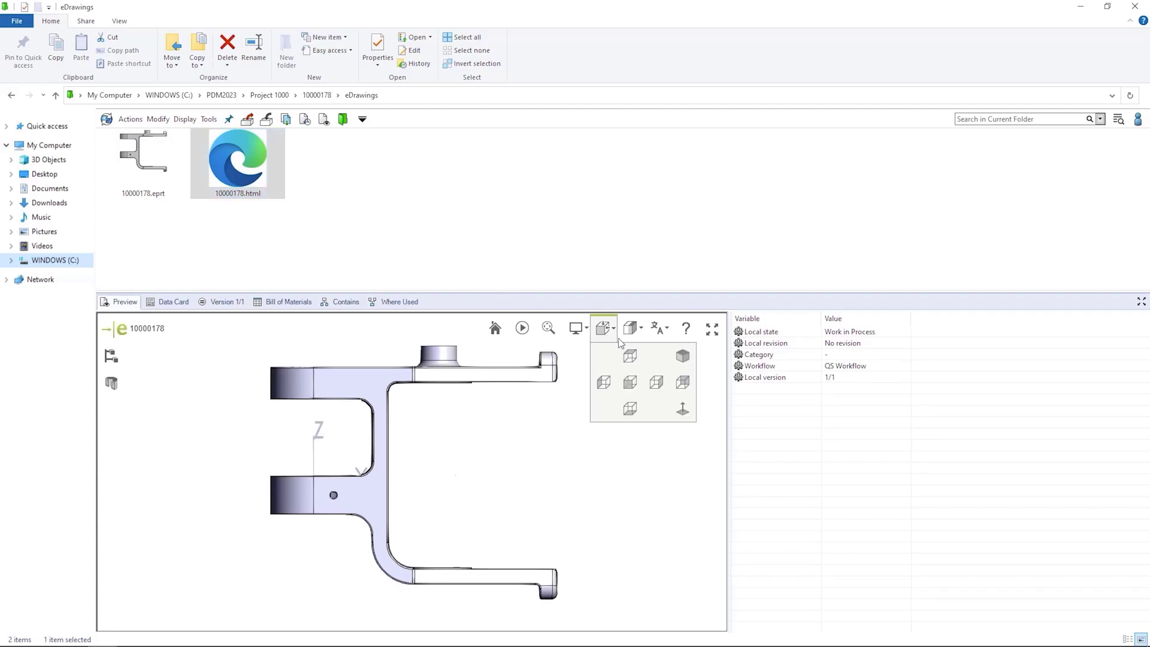
pyautogui.click(676, 356)
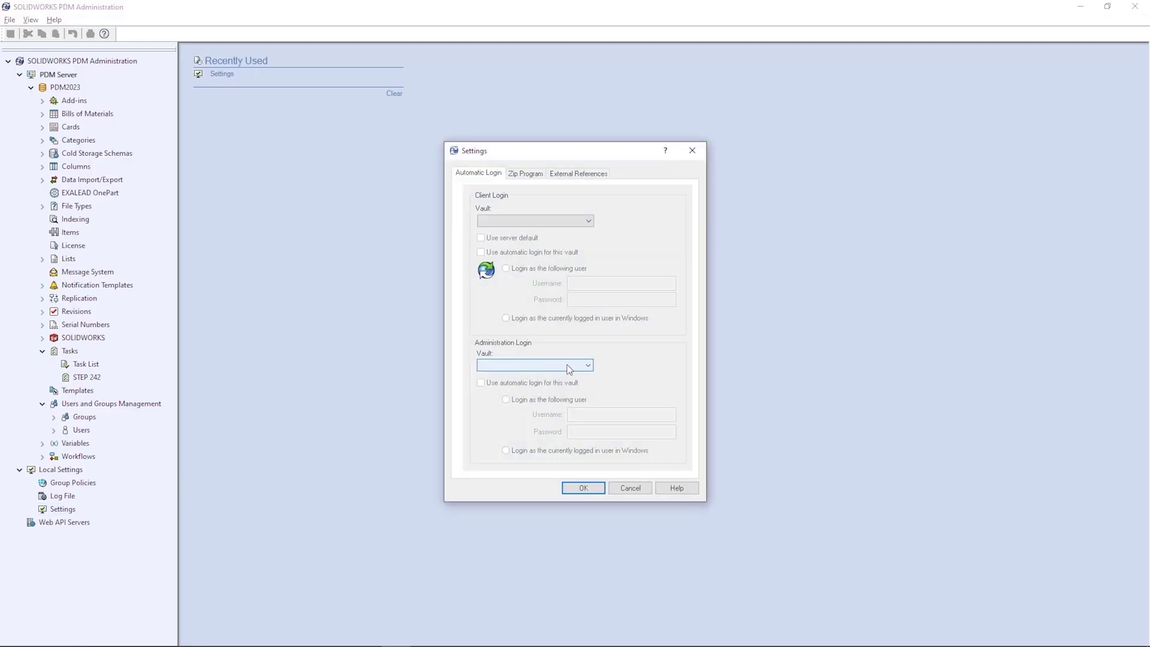
# Set Administration Login Vault to PDM2023 and enable Use automatic login
pyautogui.click(567, 364)
pyautogui.click(570, 379)
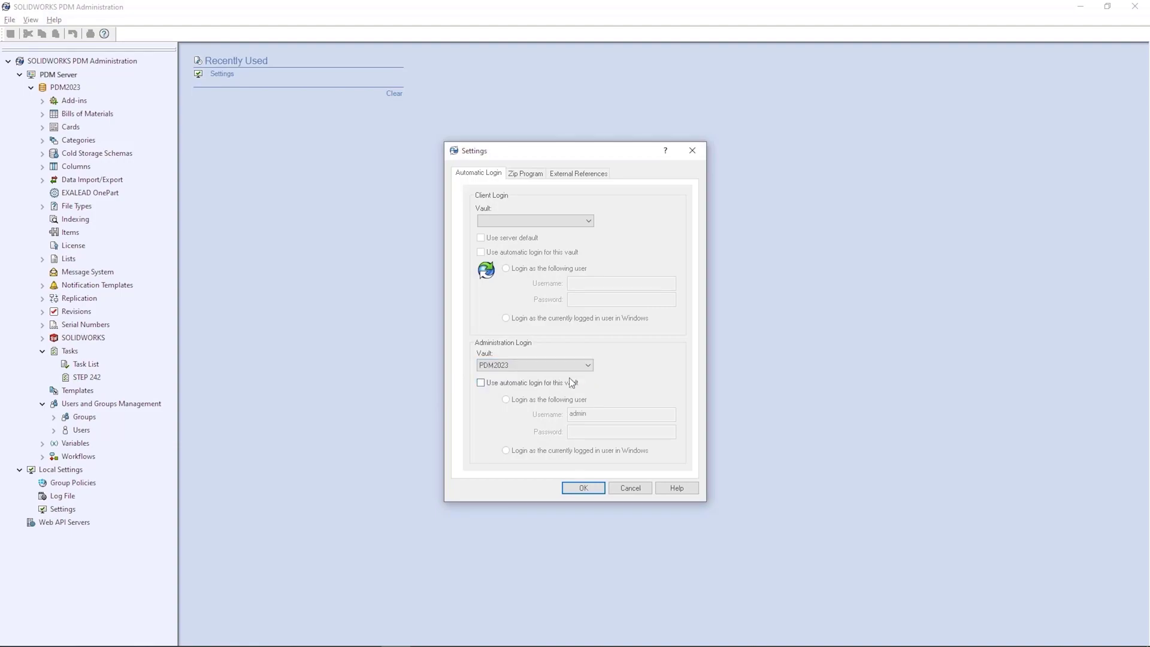
pyautogui.click(483, 383)
# Save the login settings and show the STEP 242 task's Execution Method settings
pyautogui.click(580, 487)
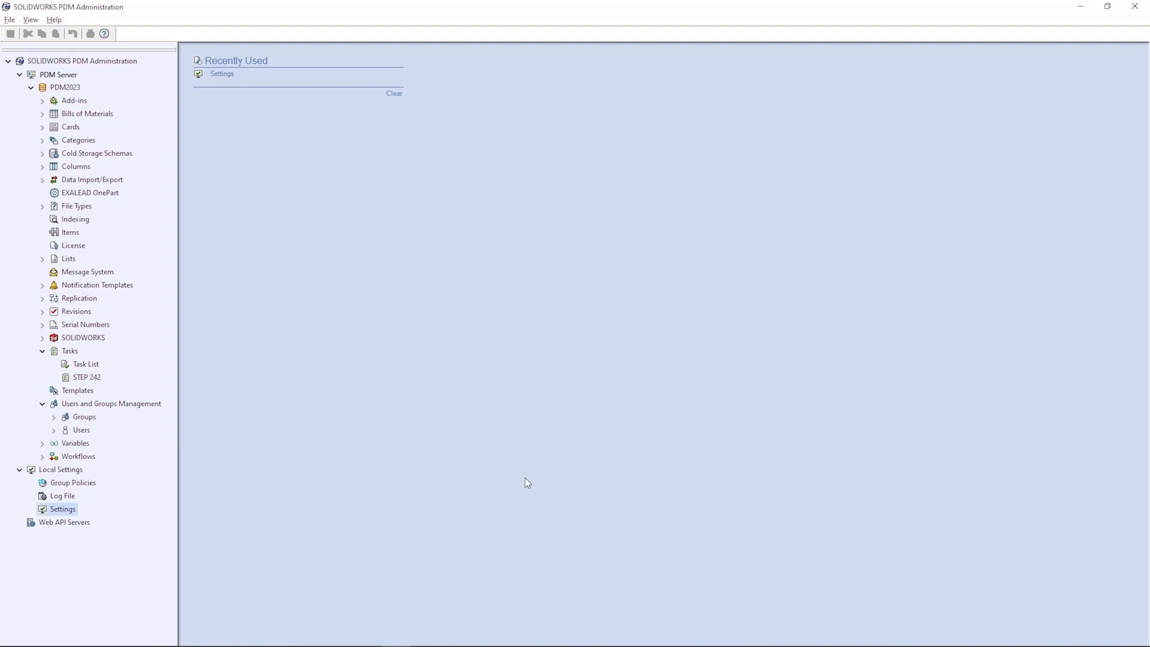
pyautogui.doubleClick(86, 378)
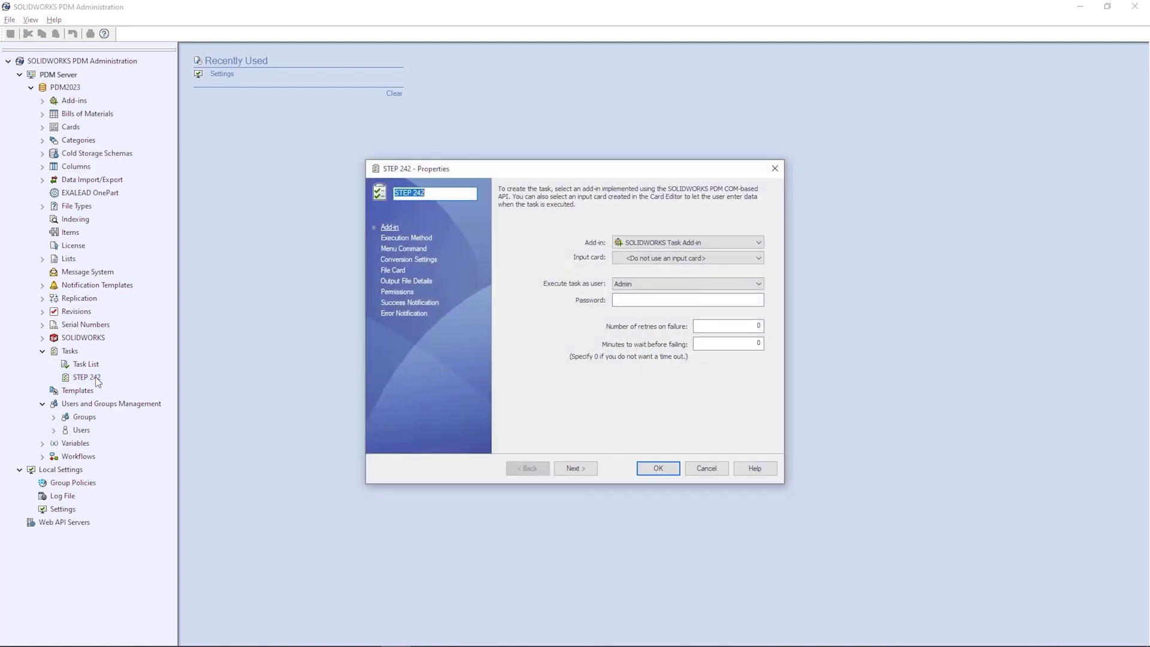
pyautogui.click(407, 238)
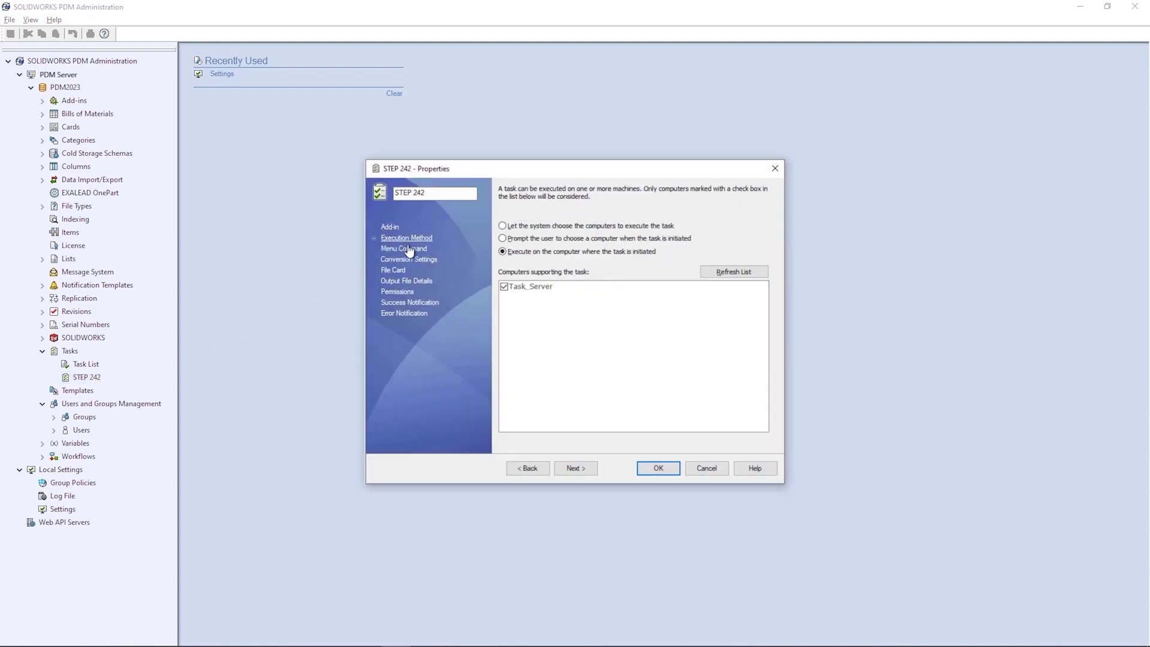
# Check the removal options for Task_Server, then close the STEP 242 properties
pyautogui.click(594, 288)
pyautogui.rightClick(594, 292)
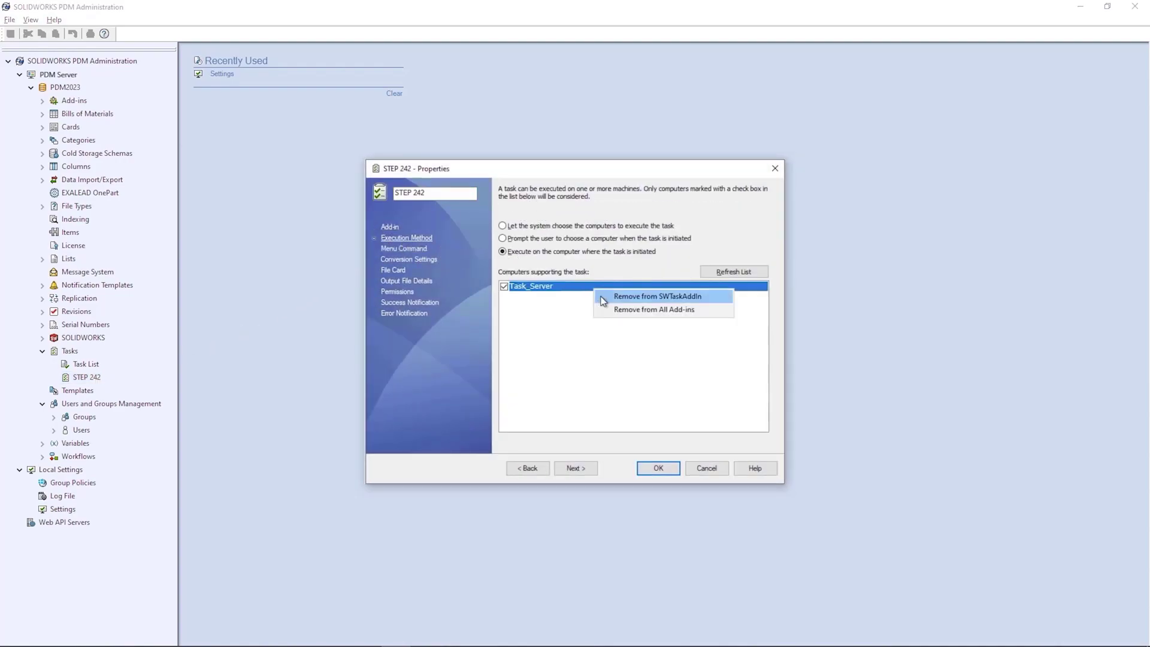
pyautogui.click(604, 332)
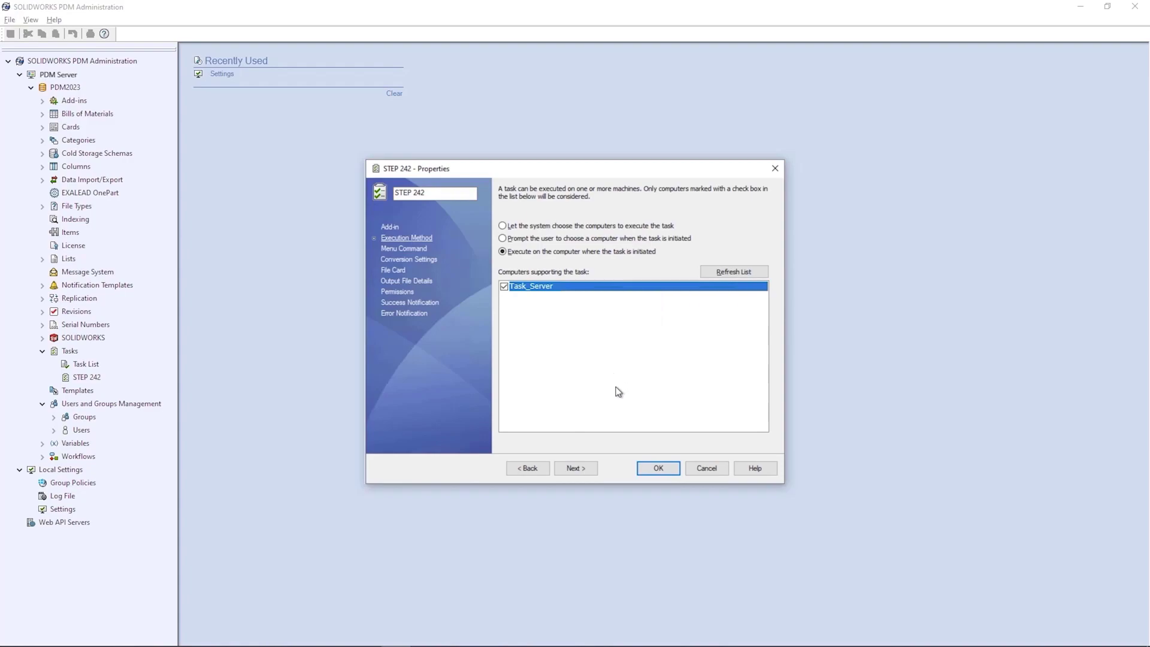
pyautogui.click(657, 468)
# Restore the deleted user's login from Deleted users, then open the vault user list
pyautogui.rightClick(84, 435)
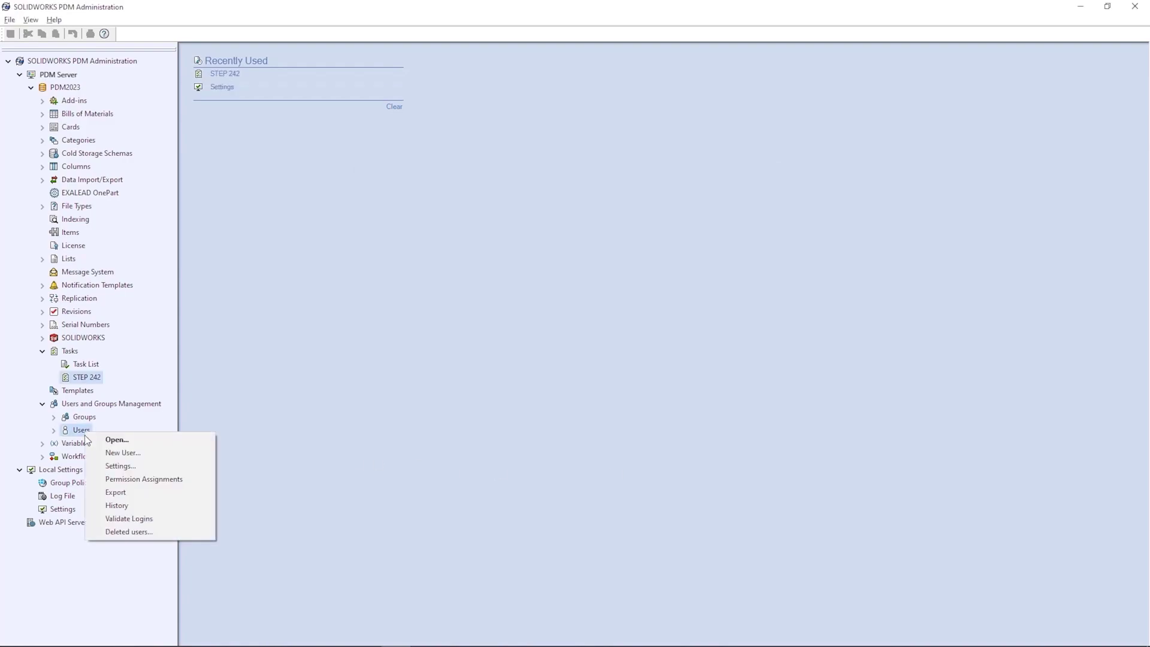
pyautogui.click(91, 535)
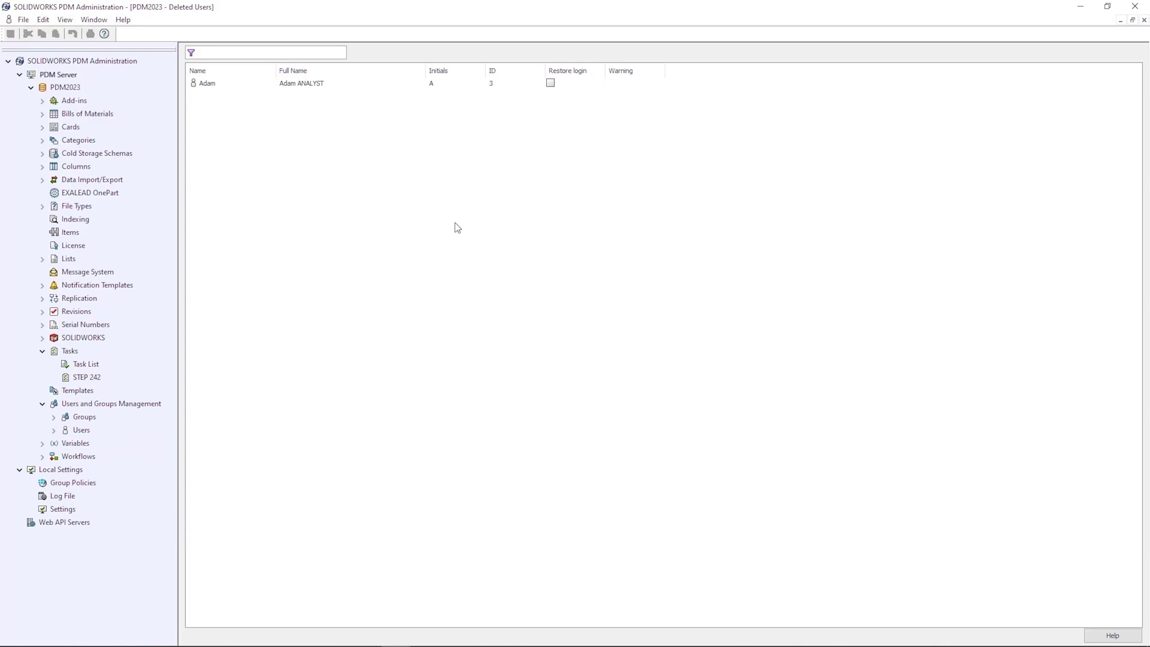
pyautogui.click(10, 33)
pyautogui.rightClick(80, 433)
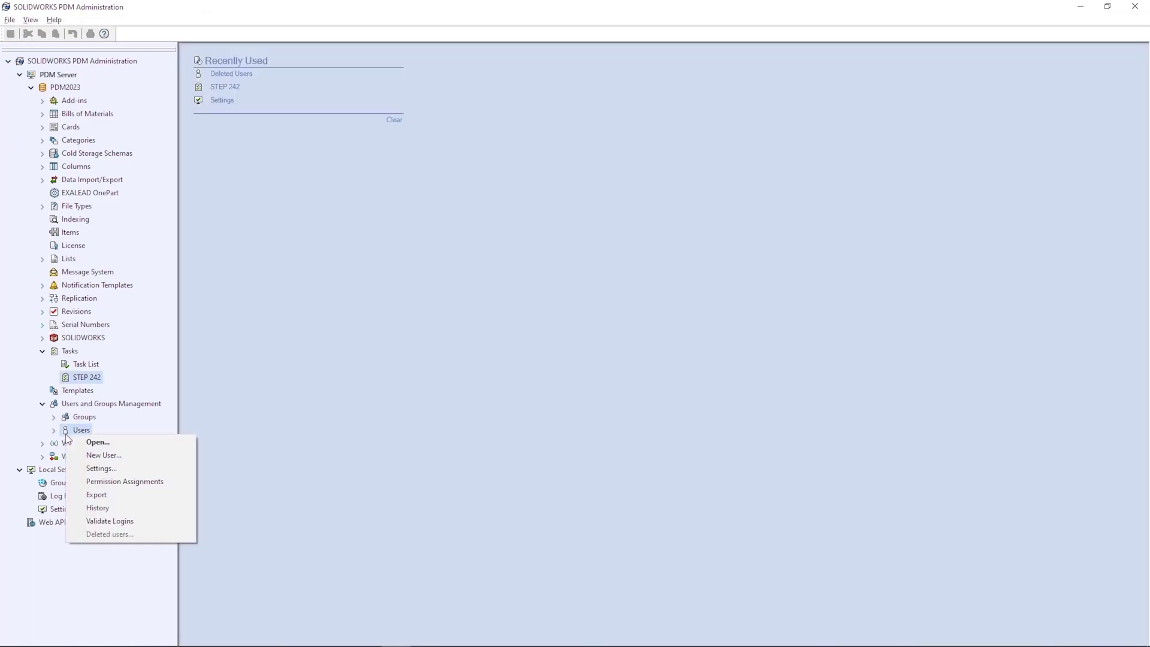
pyautogui.click(117, 442)
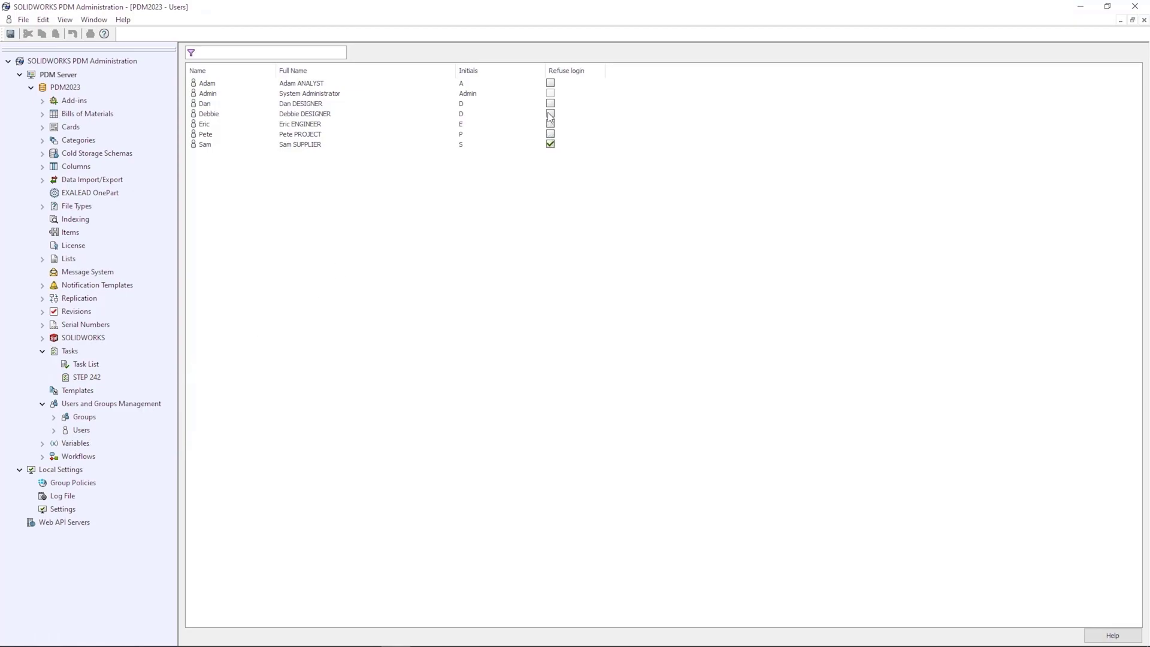
# Review Eric's folder permissions, checking which groups grant Add or rename file and Rollback
pyautogui.rightClick(311, 126)
pyautogui.click(328, 128)
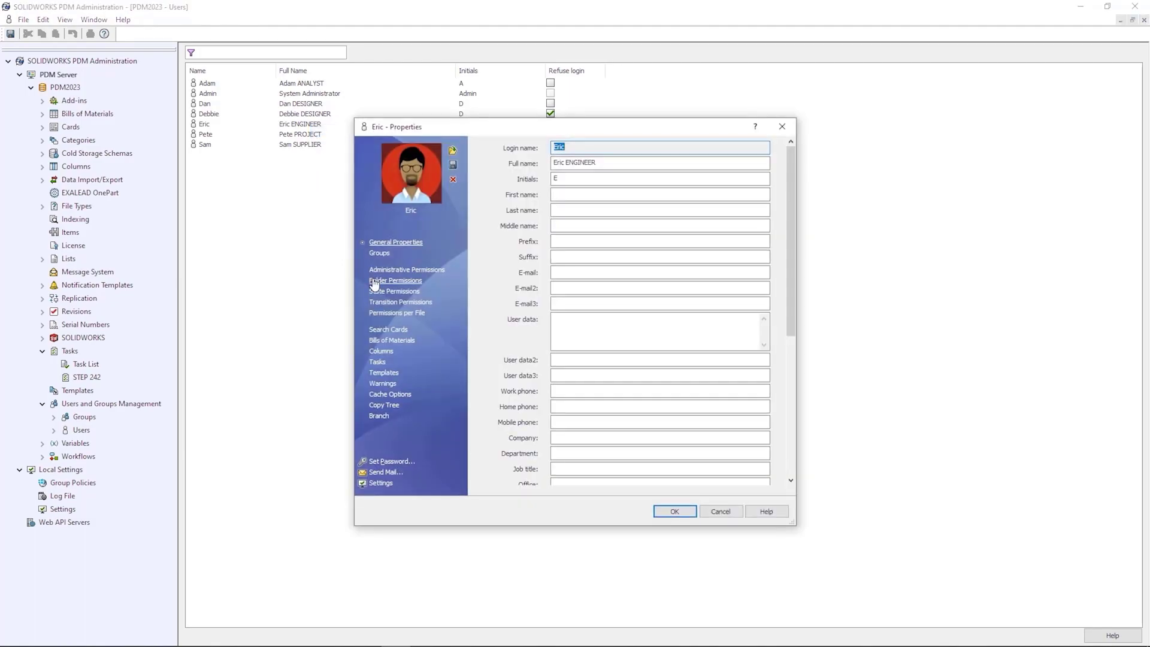
pyautogui.click(375, 284)
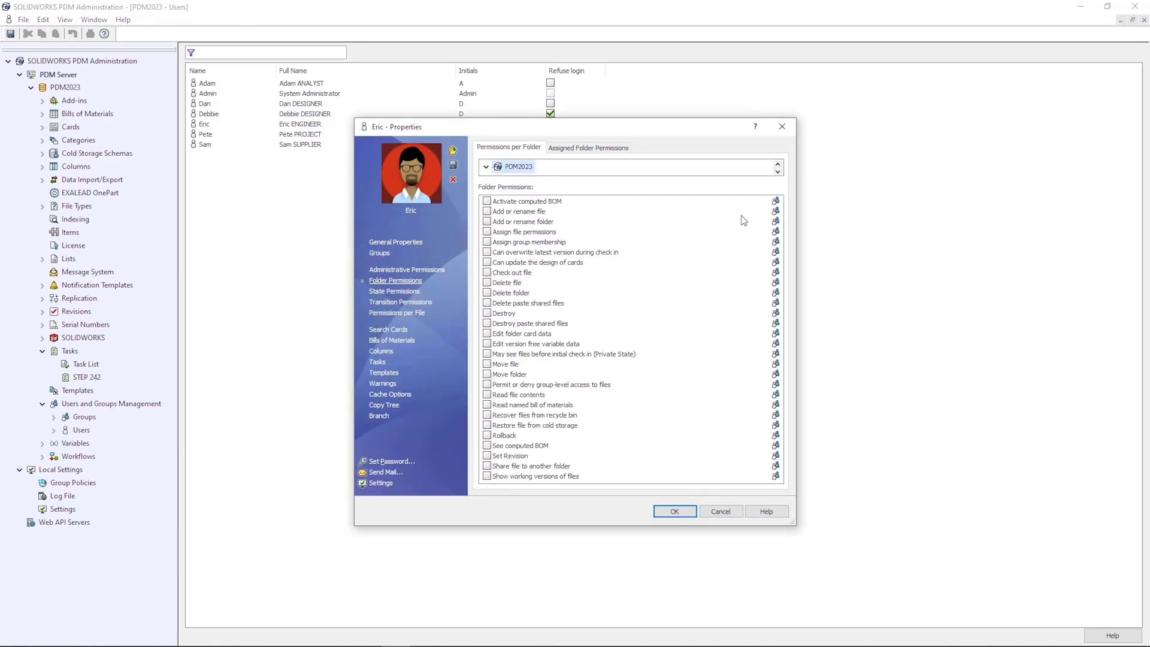
pyautogui.click(778, 215)
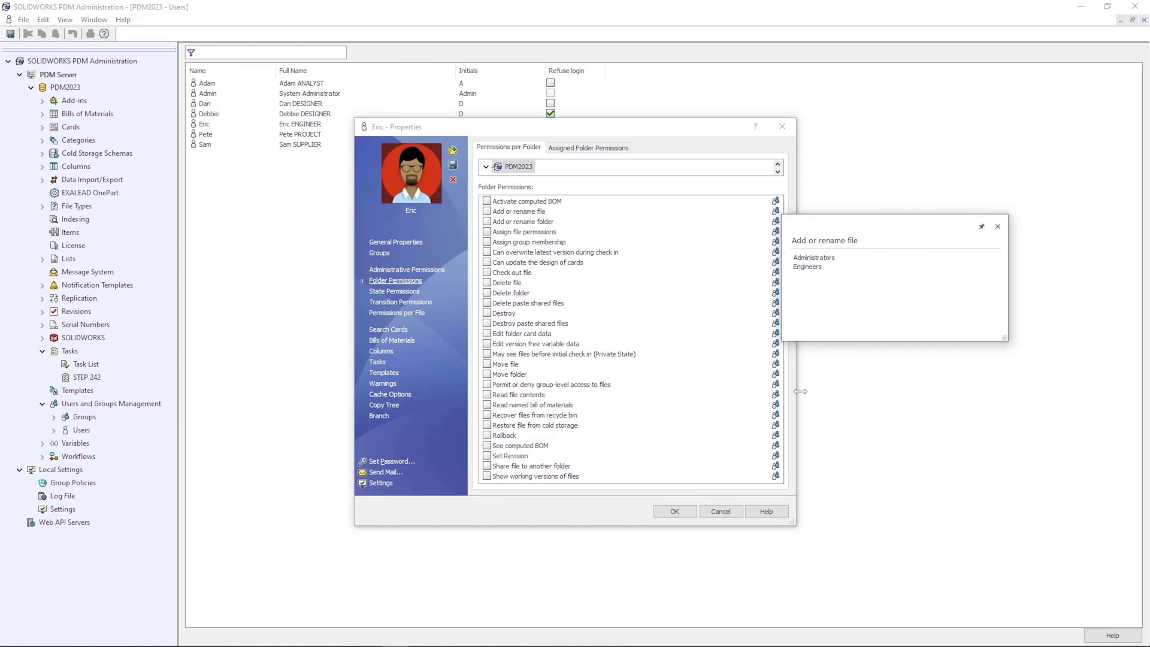
pyautogui.click(778, 436)
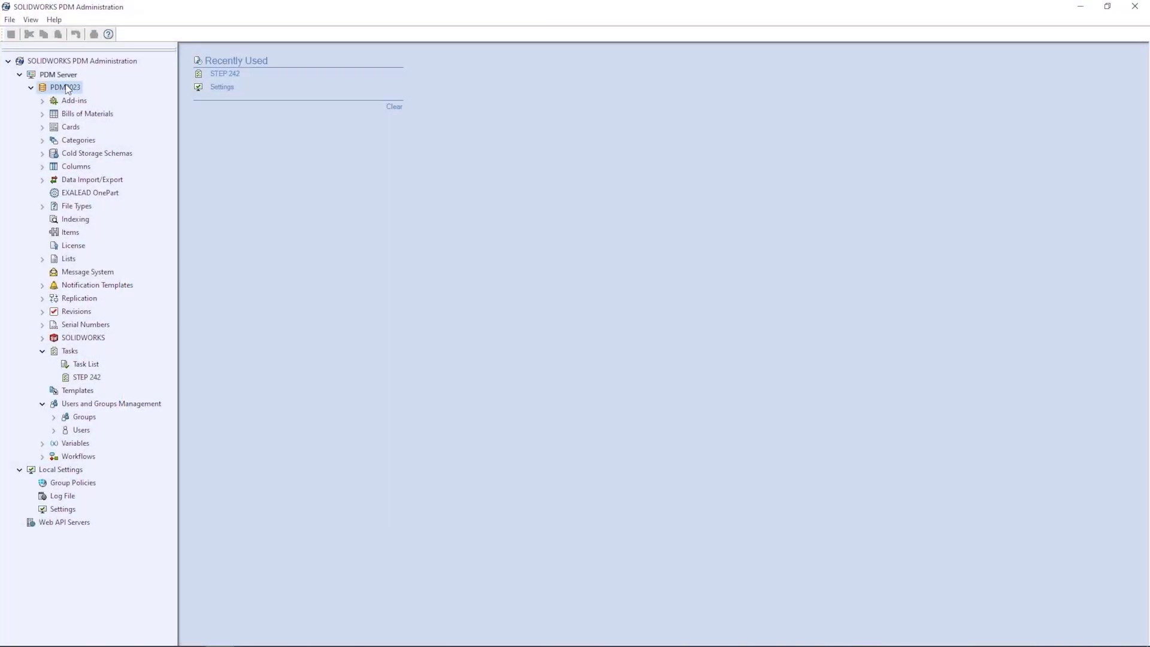
# Open Properties from the PDM2023 vault node's context menu
pyautogui.rightClick(72, 94)
pyautogui.click(74, 93)
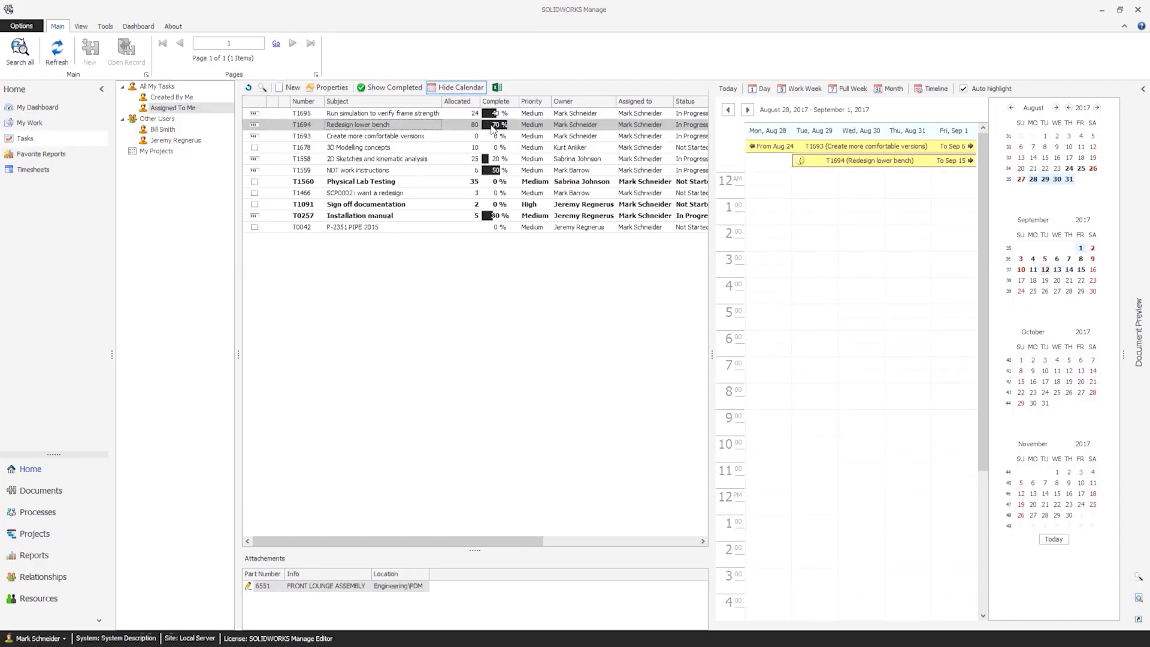
# Browse Documents, orbit the lounge assembly 3-D preview, then switch to Projects
pyautogui.click(492, 130)
pyautogui.click(40, 491)
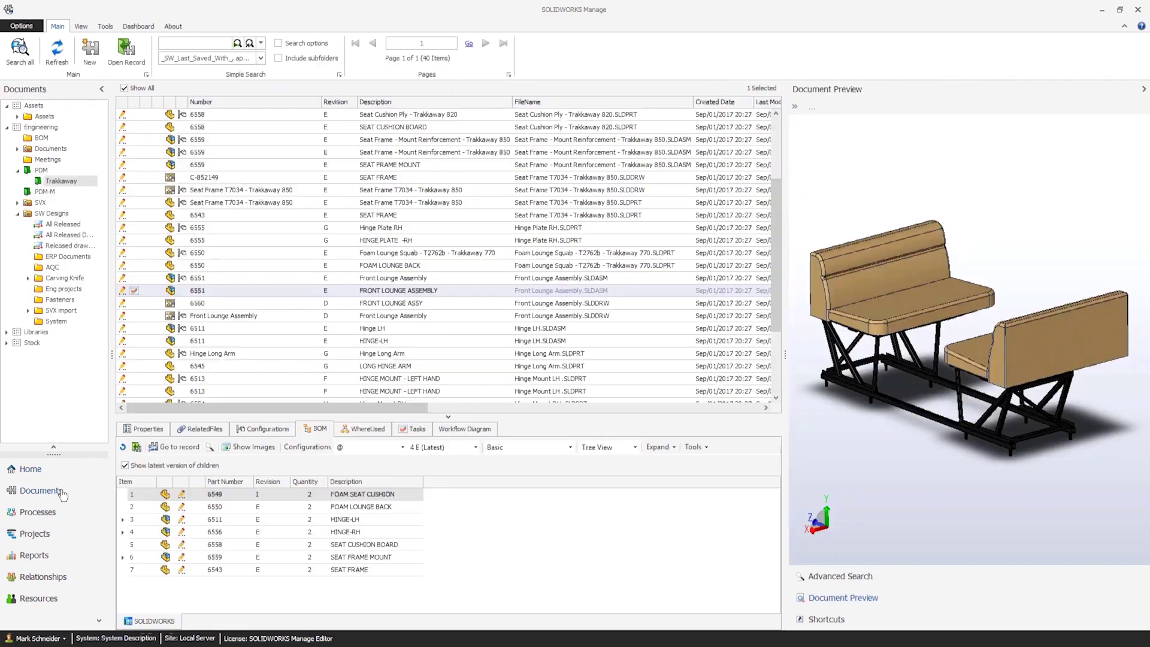
pyautogui.moveTo(896, 426); pyautogui.dragTo(948, 437)
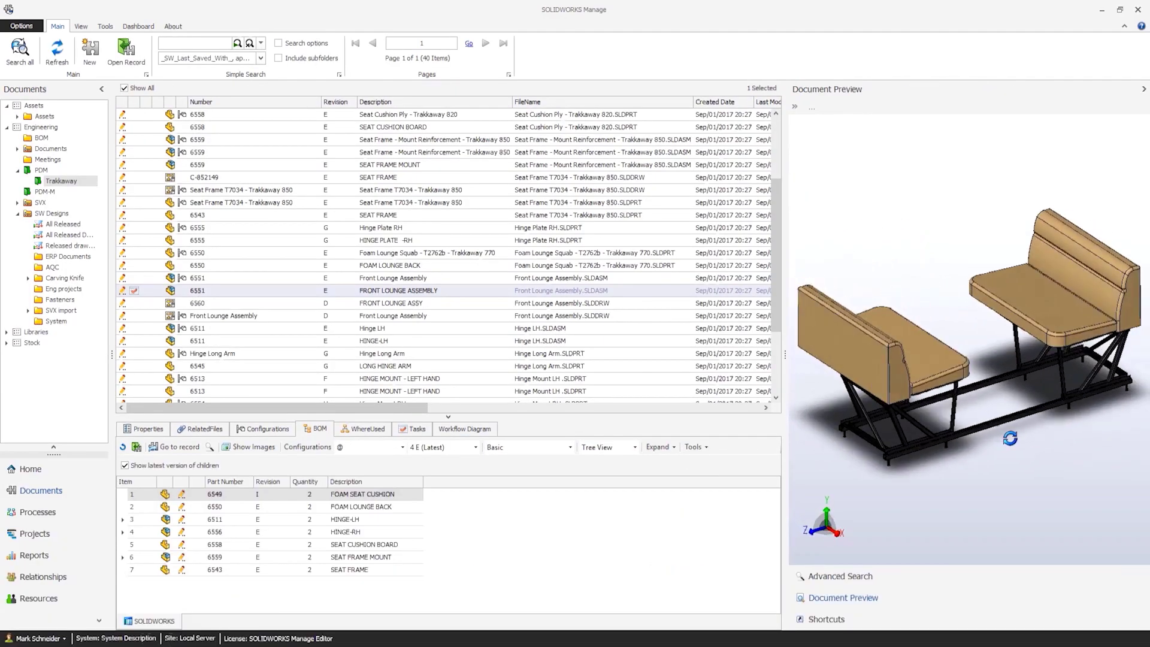
pyautogui.moveTo(1010, 438); pyautogui.dragTo(1009, 437)
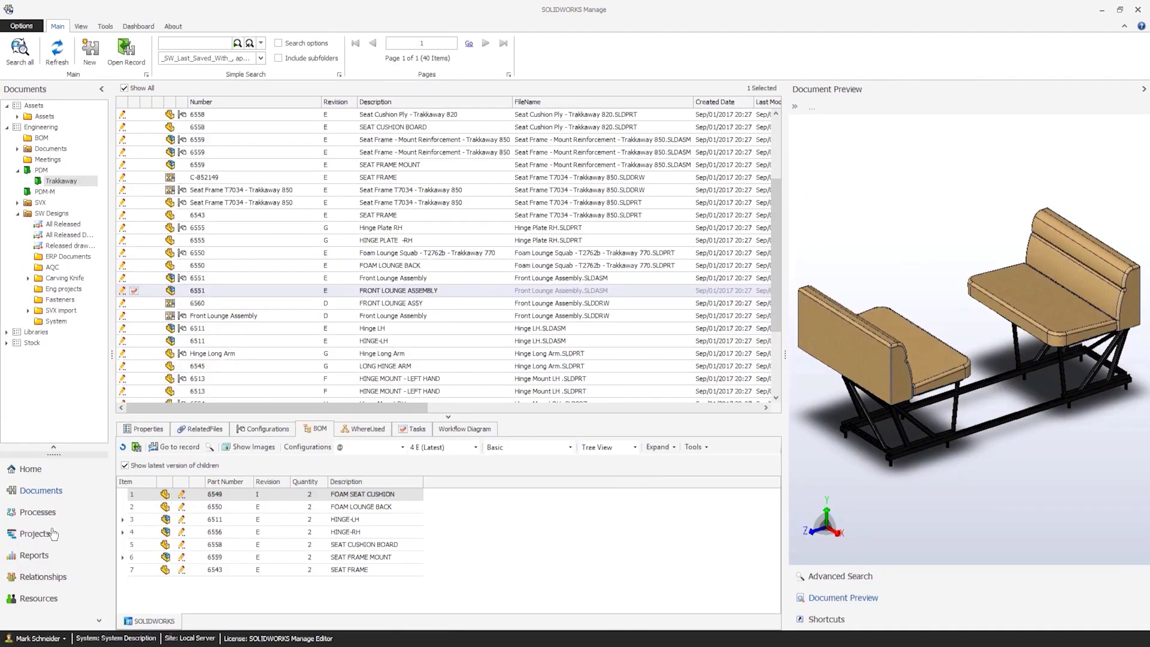
pyautogui.click(54, 535)
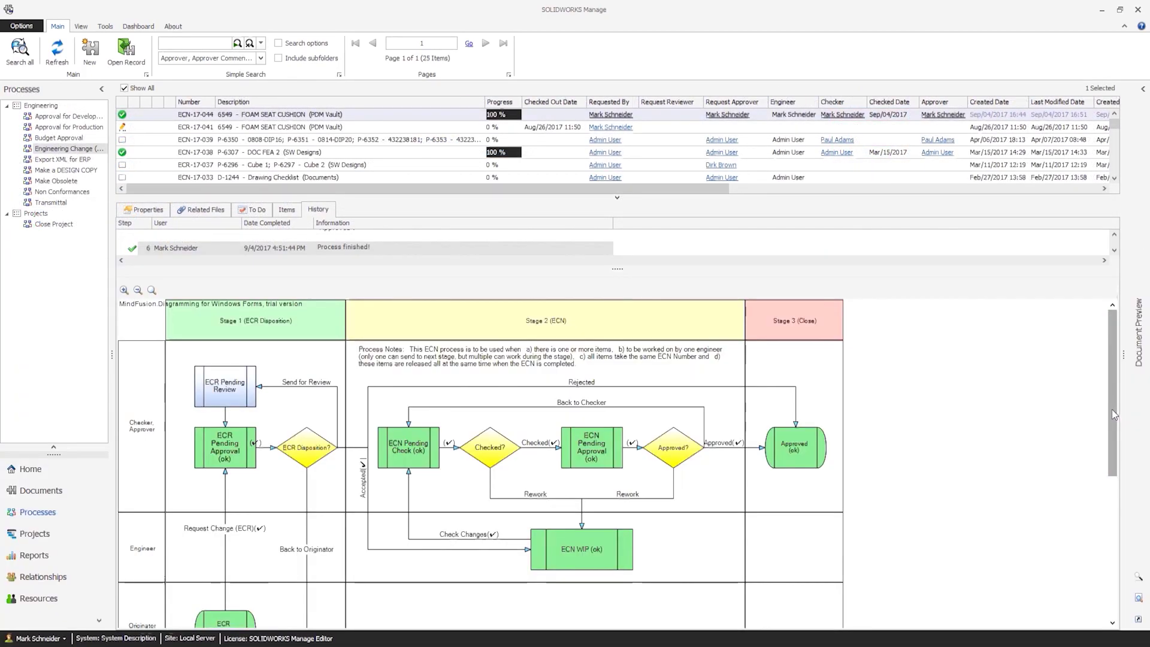
pyautogui.moveTo(1111, 409); pyautogui.dragTo(1112, 435)
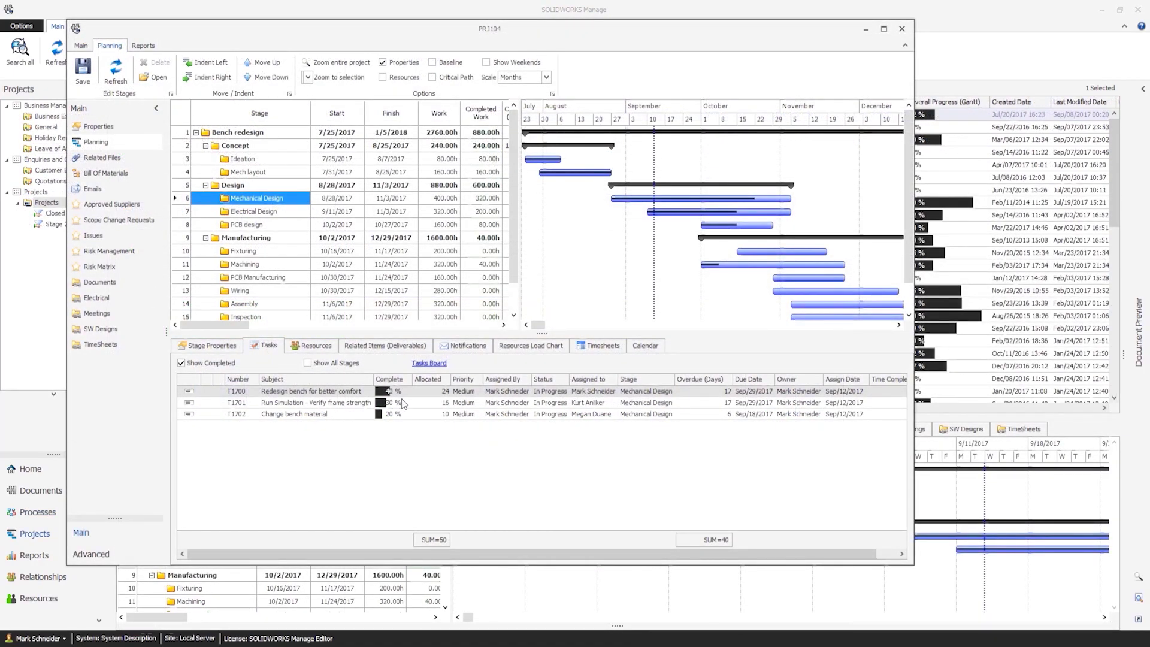
# Close the PRJ104 project window, enlarge the My Tasks chart and lower dashboard panels, then open Documents
pyautogui.click(903, 28)
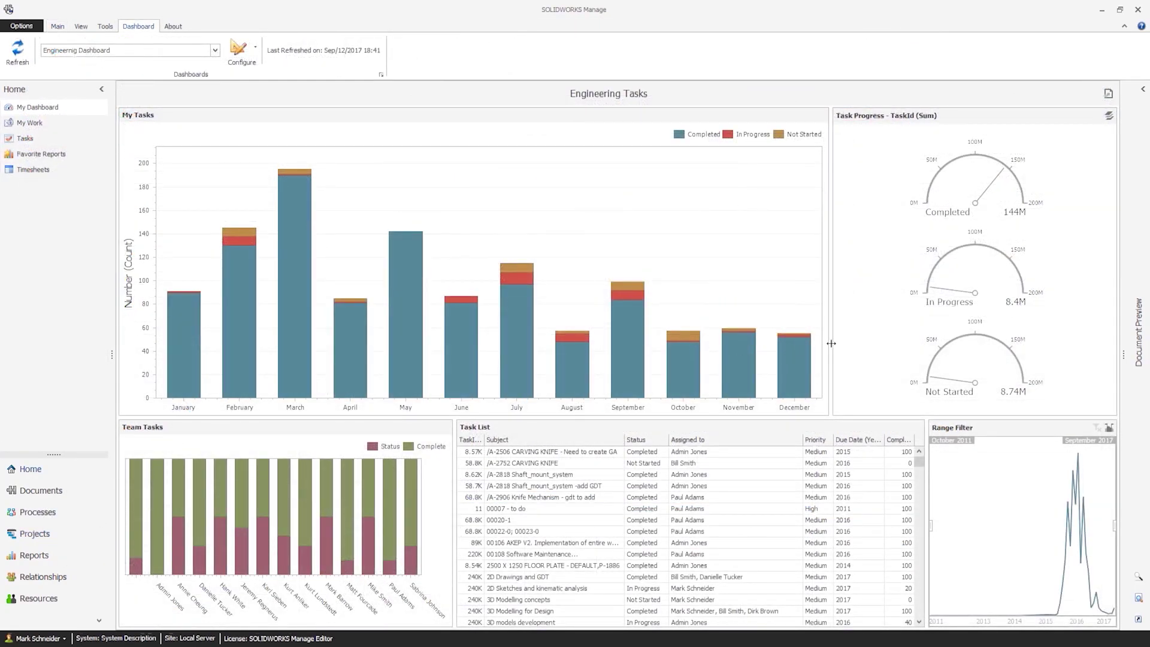
pyautogui.moveTo(834, 342); pyautogui.dragTo(911, 340)
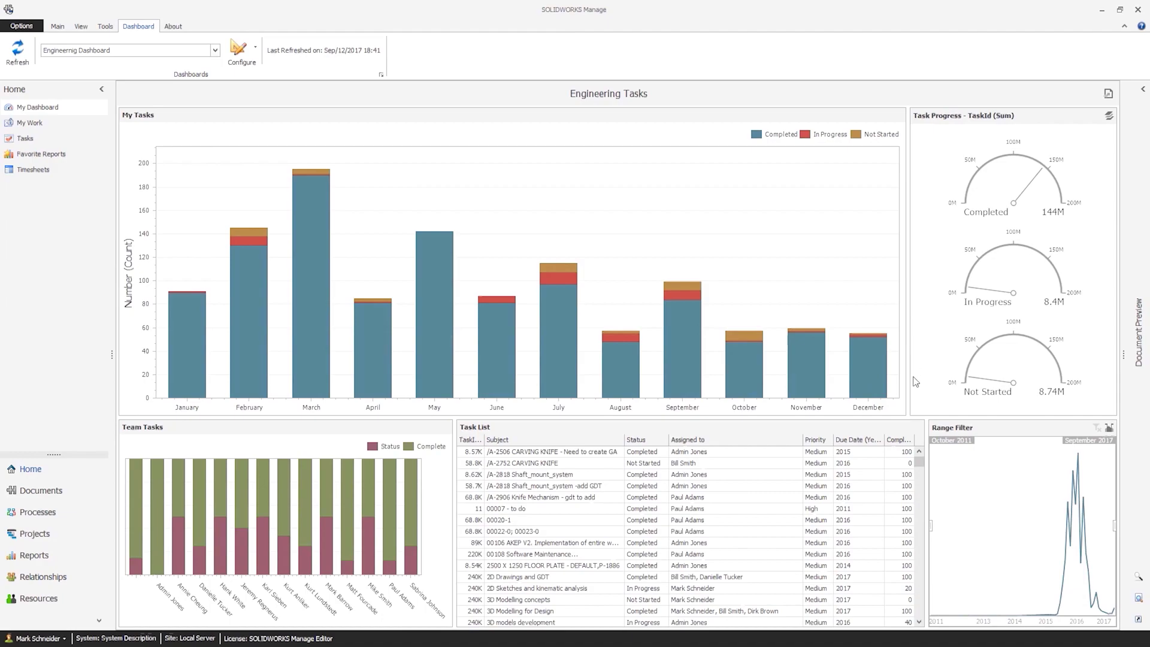
pyautogui.moveTo(887, 419); pyautogui.dragTo(885, 378)
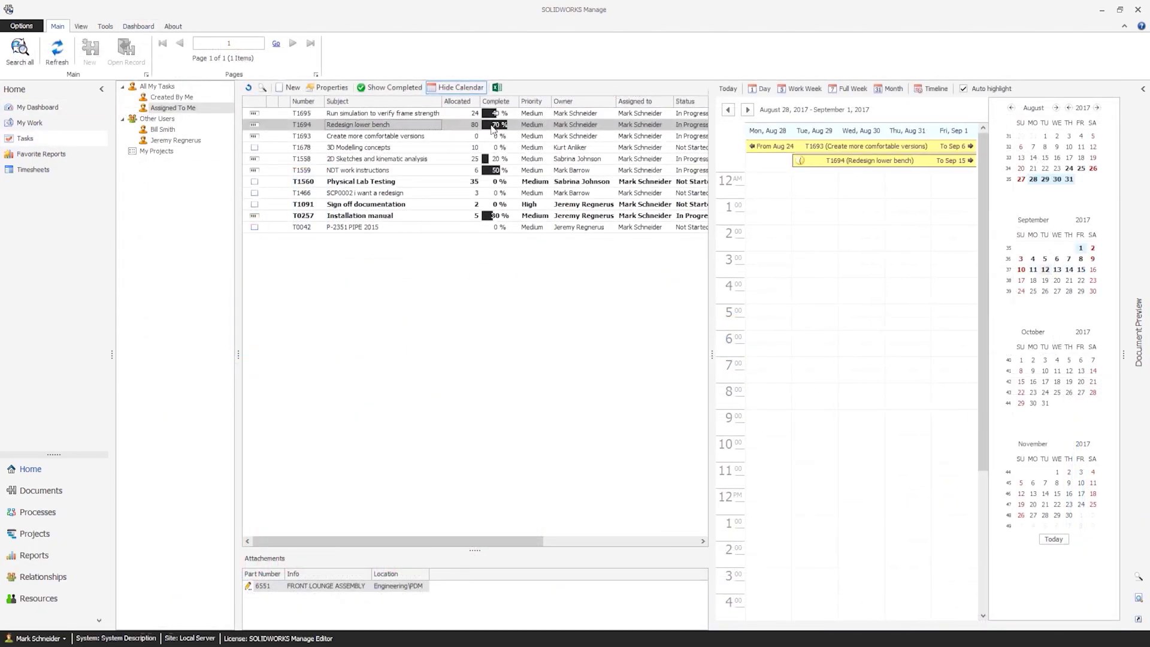
pyautogui.click(66, 495)
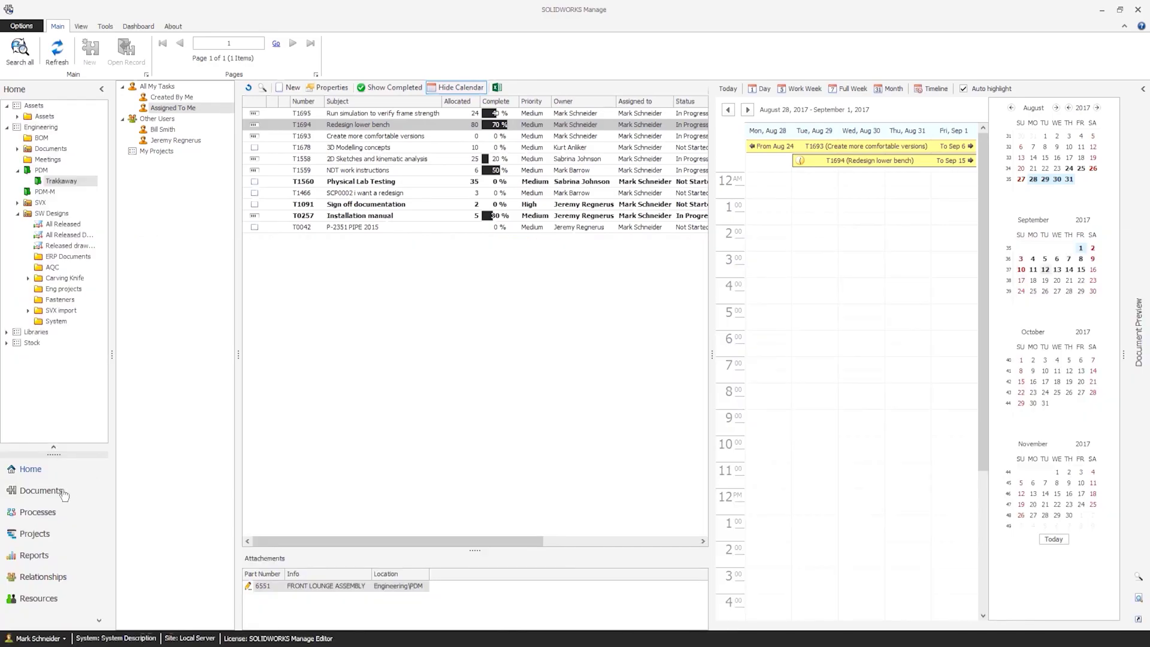